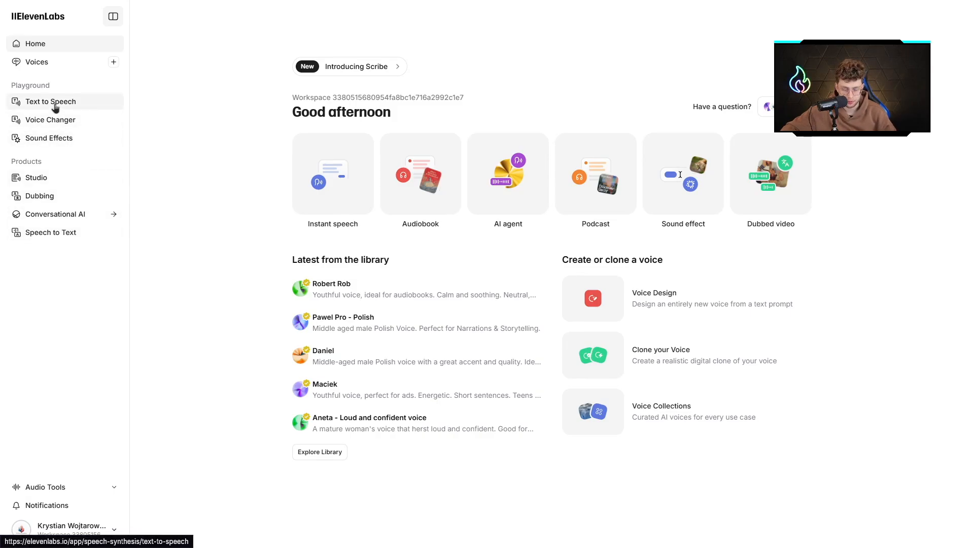
- Open Text to Speech in ElevenLabs, and submit the prompt in ChatGPT for a 10-second story about a giant panda eating bamboo
left_click(55, 103)
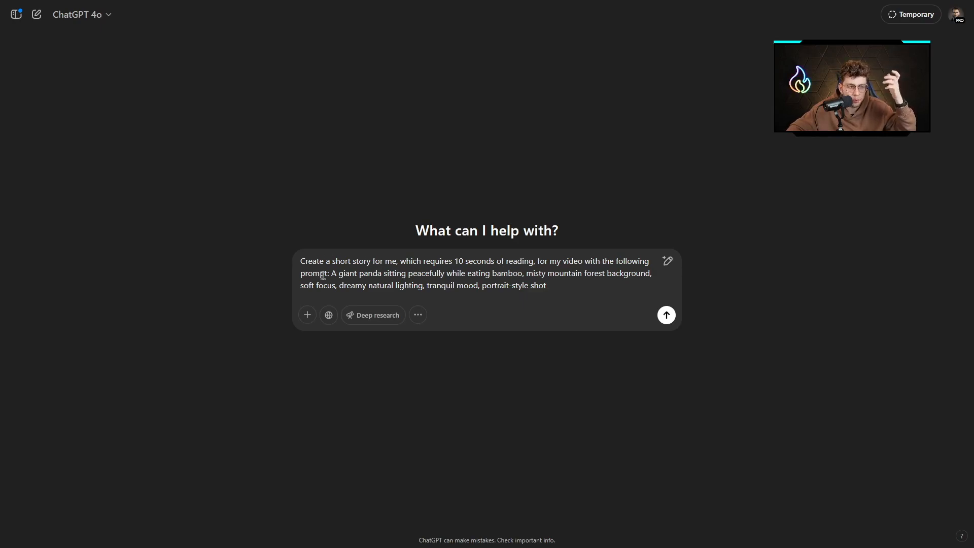
left_click_drag(332, 274, 563, 290)
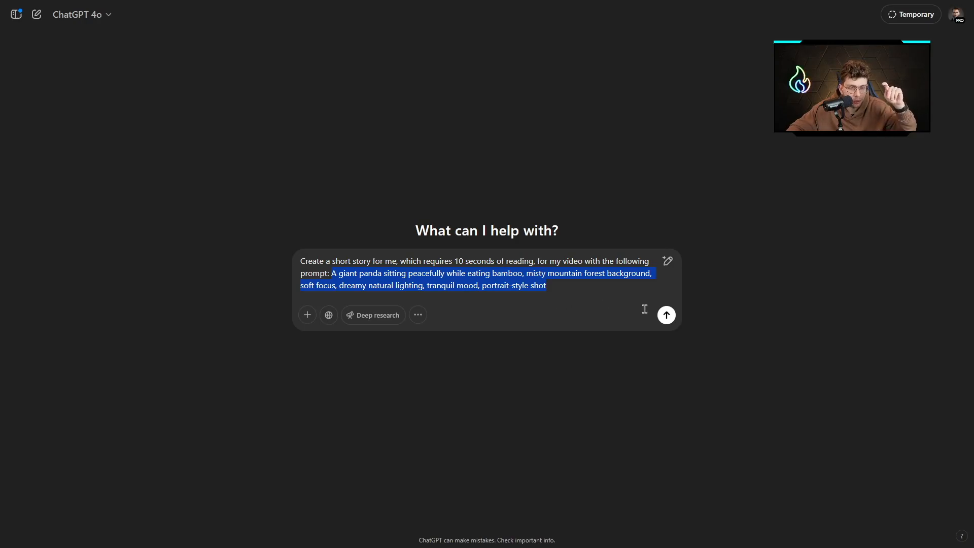
left_click(666, 315)
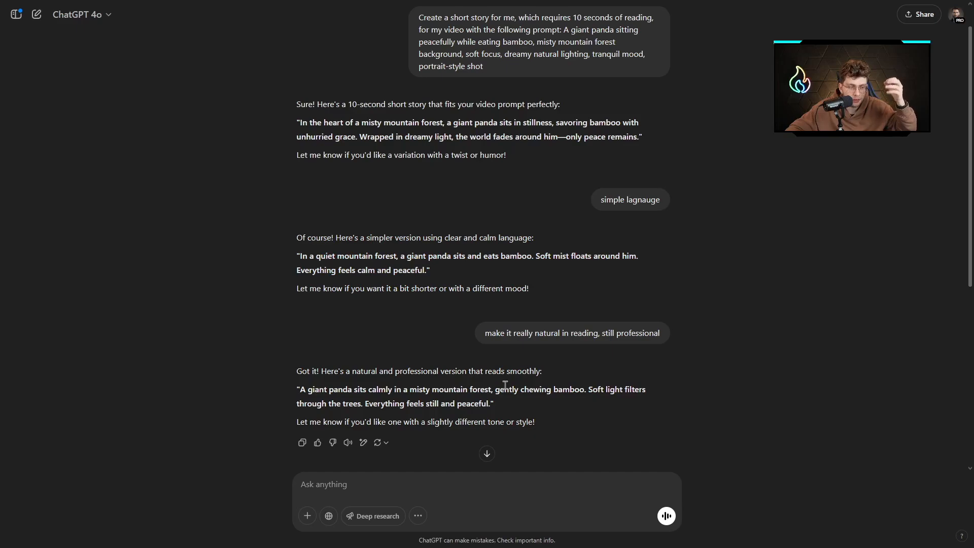
- Copy the natural, professional version of the panda story from ChatGPT and paste it into the ElevenLabs Text to Speech editor
left_click_drag(301, 390, 491, 391)
left_click(491, 391)
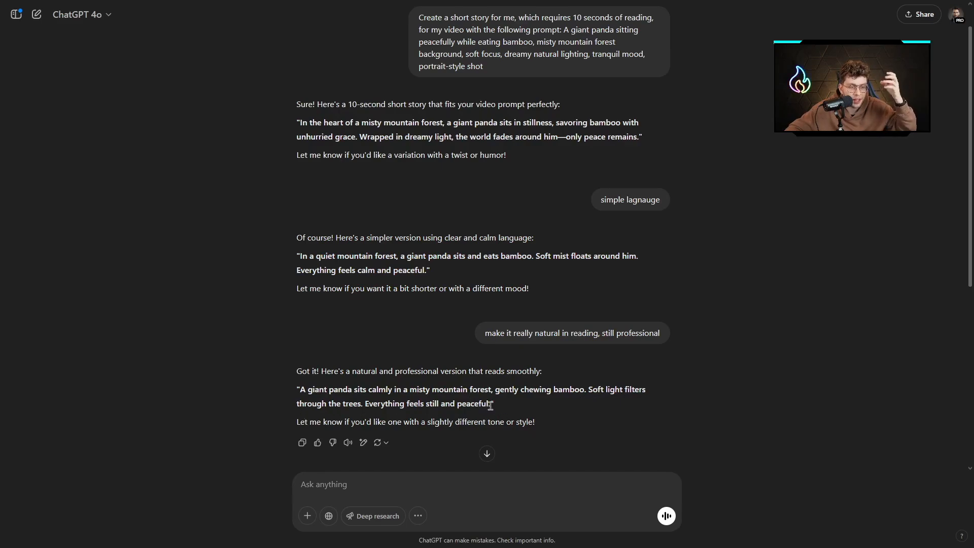
left_click_drag(489, 404, 300, 392)
key("ctrl+c")
left_click(499, 255)
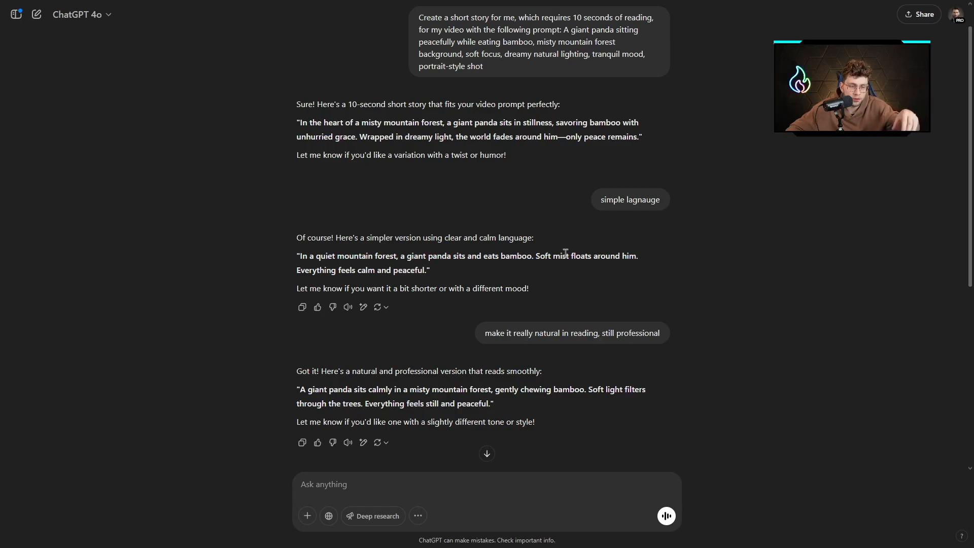
left_click_drag(488, 404, 317, 391)
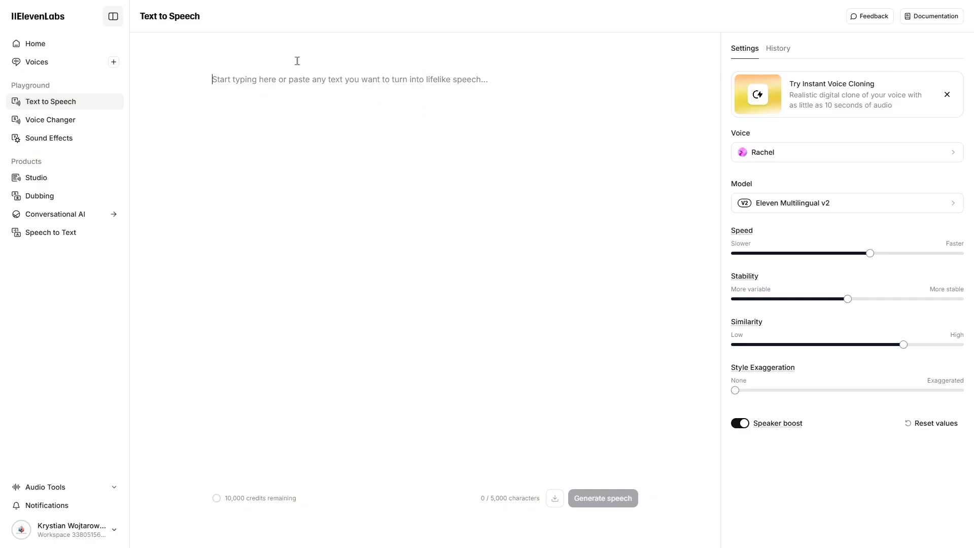
left_click(245, 76)
key("ctrl+v")
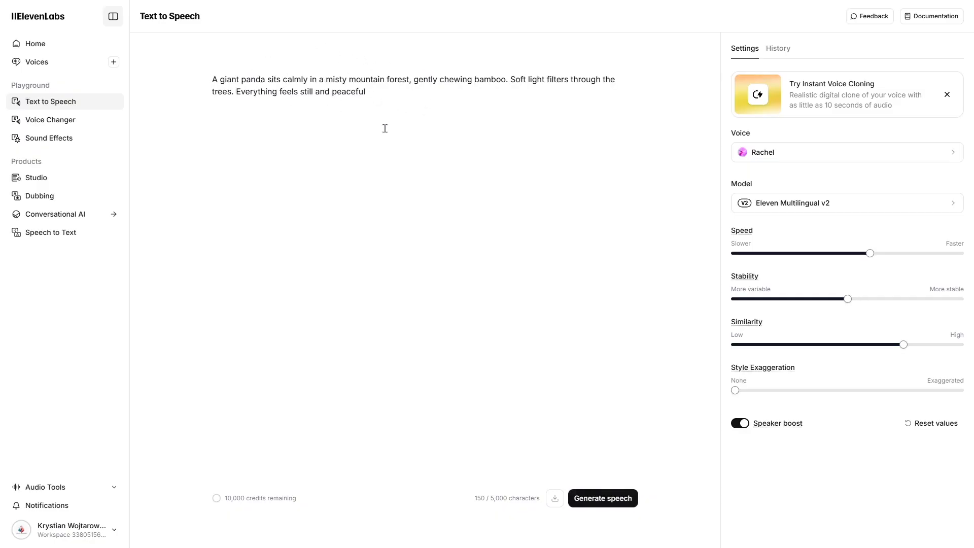
- Browse the available voices and choose Bill as the narrator for the panda text
left_click(759, 154)
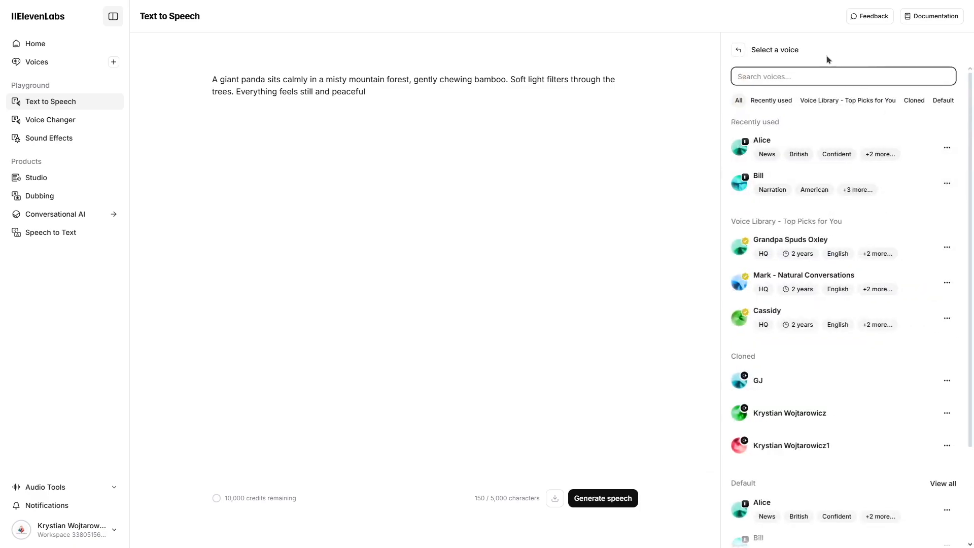
scroll(783, 139, "down", 3)
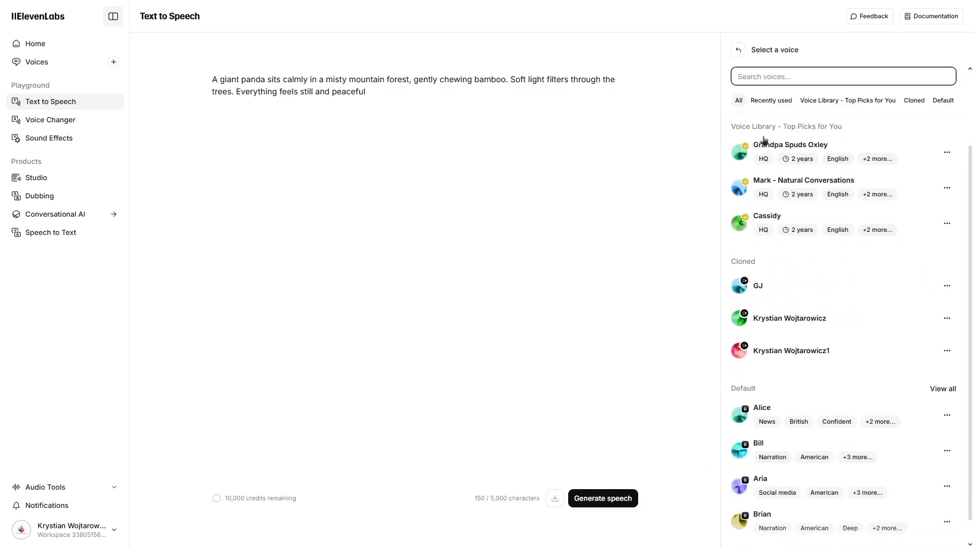
scroll(764, 141, "down", 1)
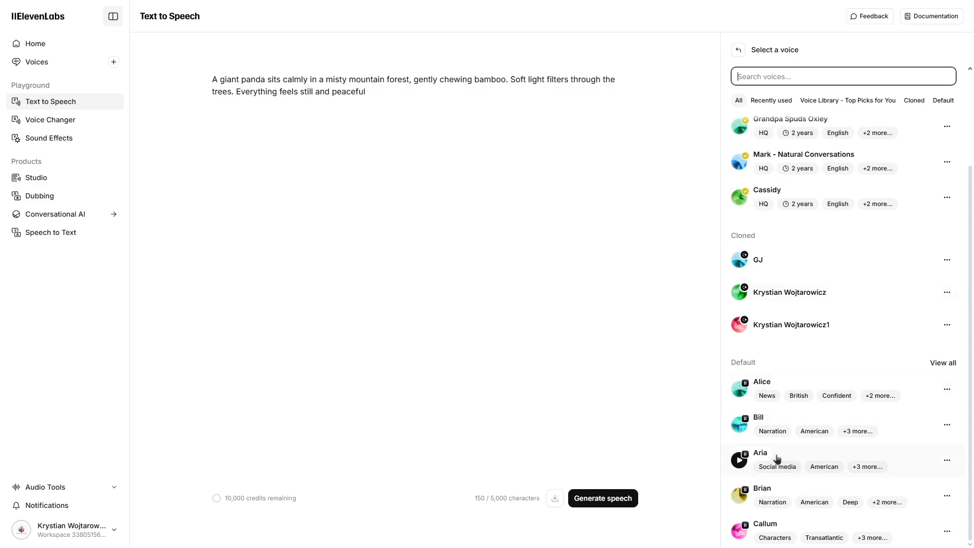
scroll(797, 444, "up", 4)
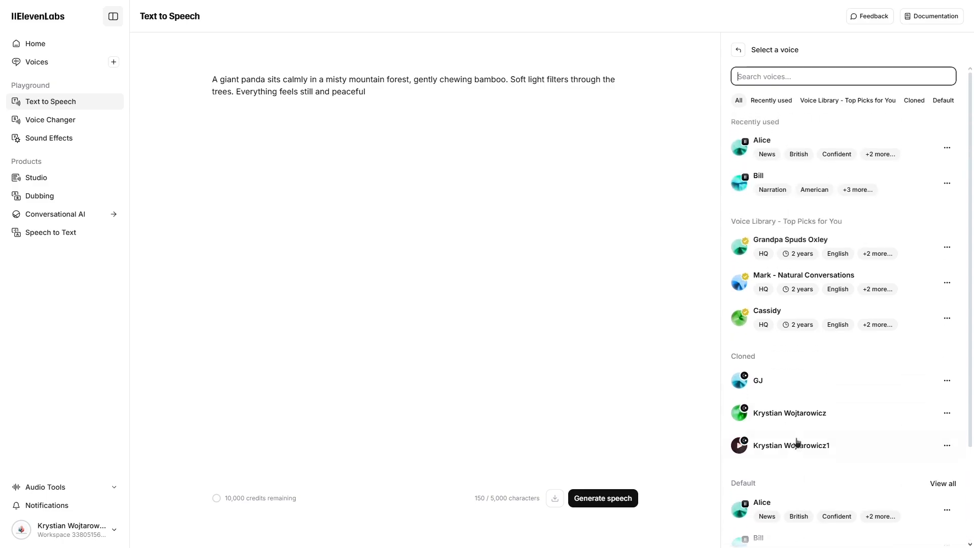
left_click(766, 183)
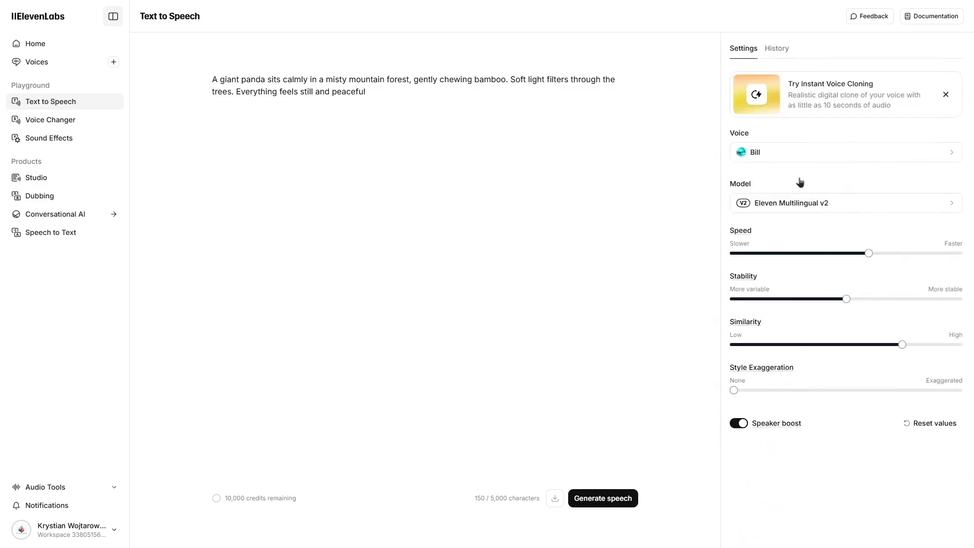
- Review all available speech models and select Eleven Multilingual v2
left_click(846, 205)
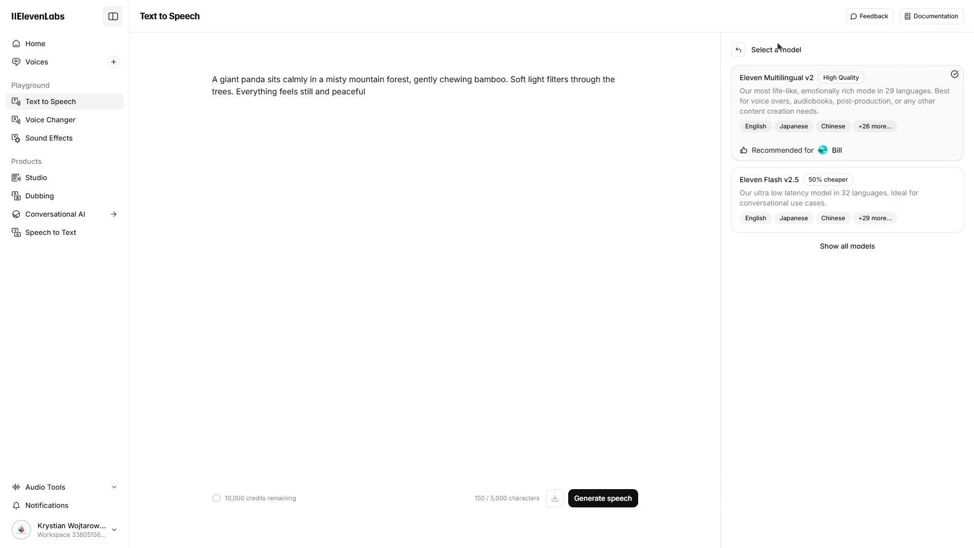
left_click(835, 248)
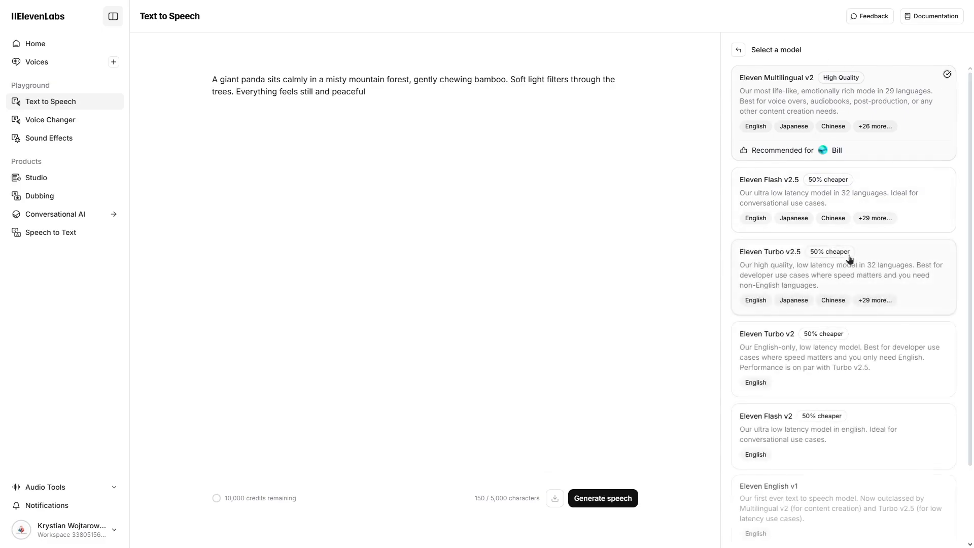
scroll(844, 251, "down", 2)
scroll(843, 251, "up", 2)
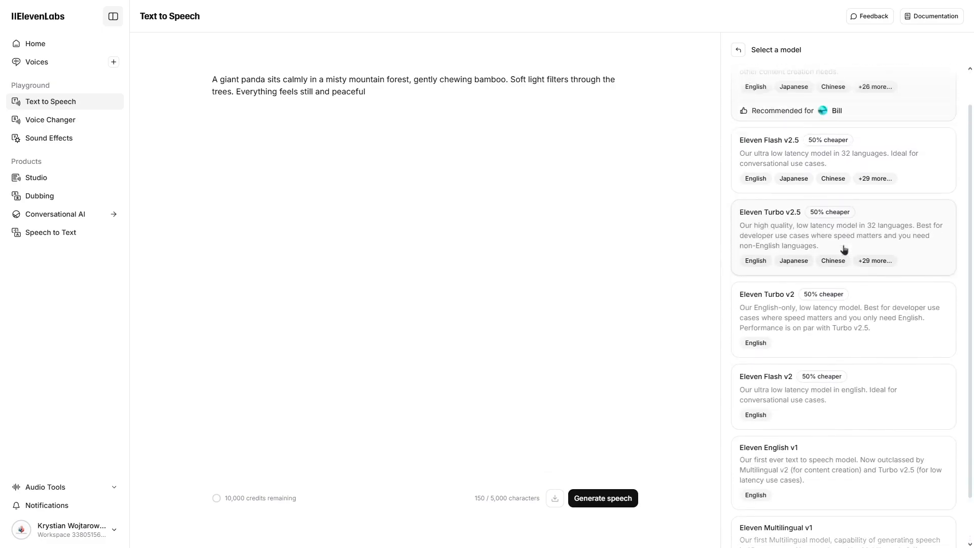
left_click(788, 103)
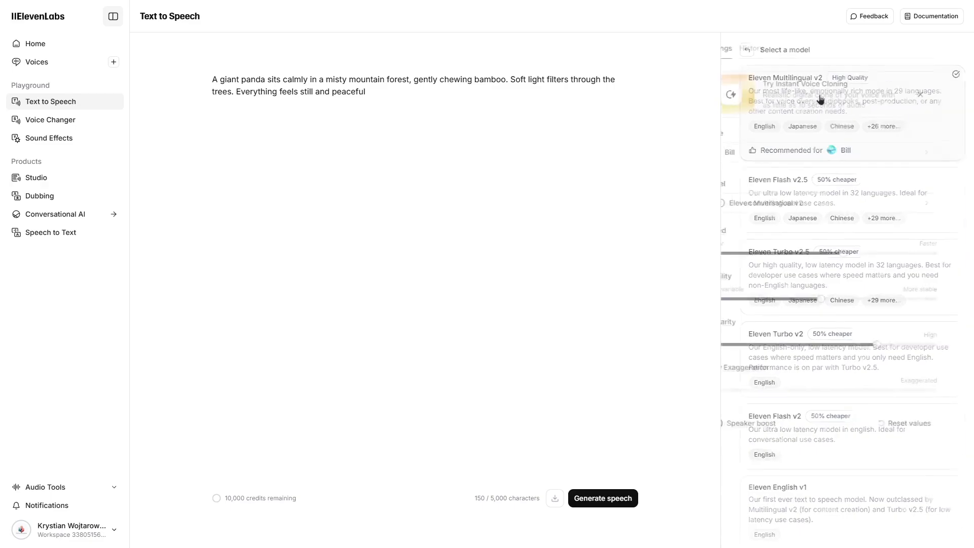
mouse_move(873, 257)
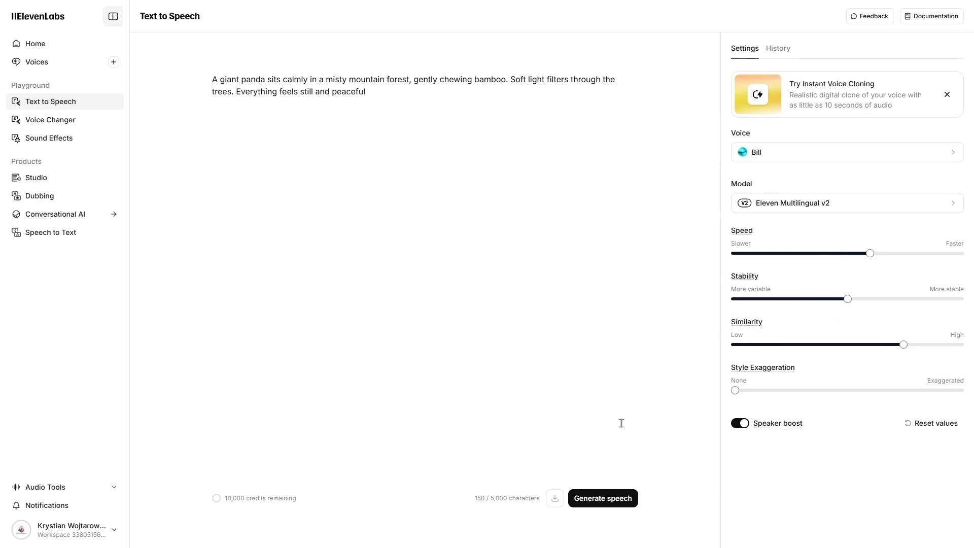
- Generate the speech from the panda text and listen to part of it
left_click(623, 500)
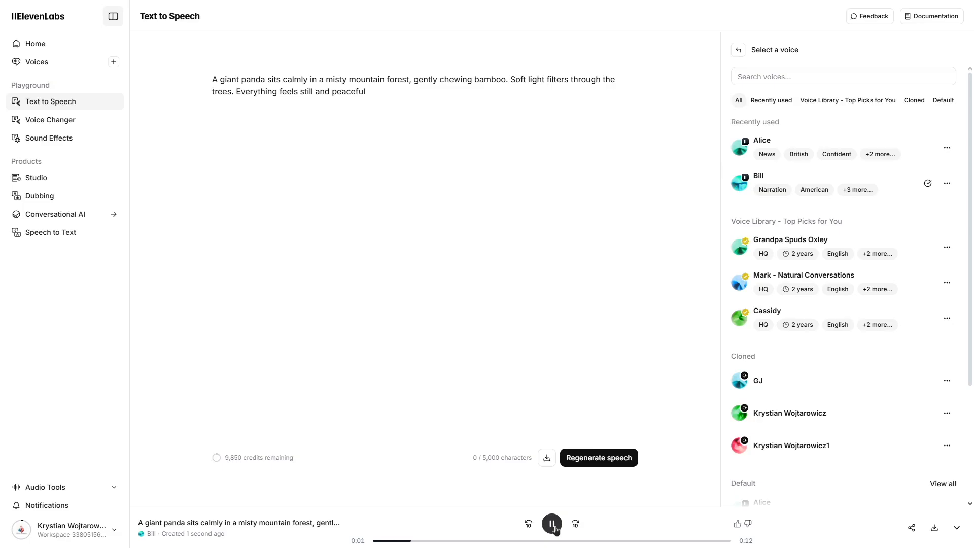
left_click(567, 541)
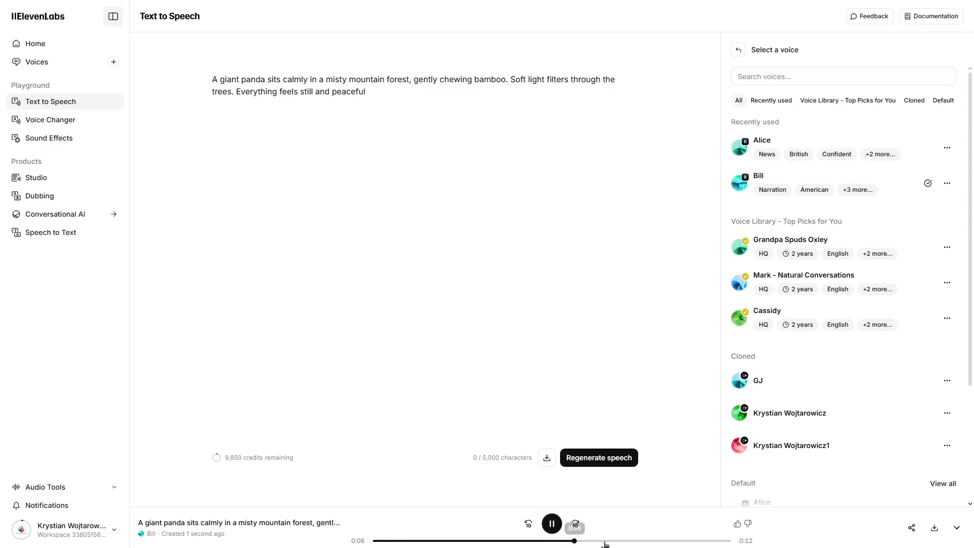
left_click(552, 523)
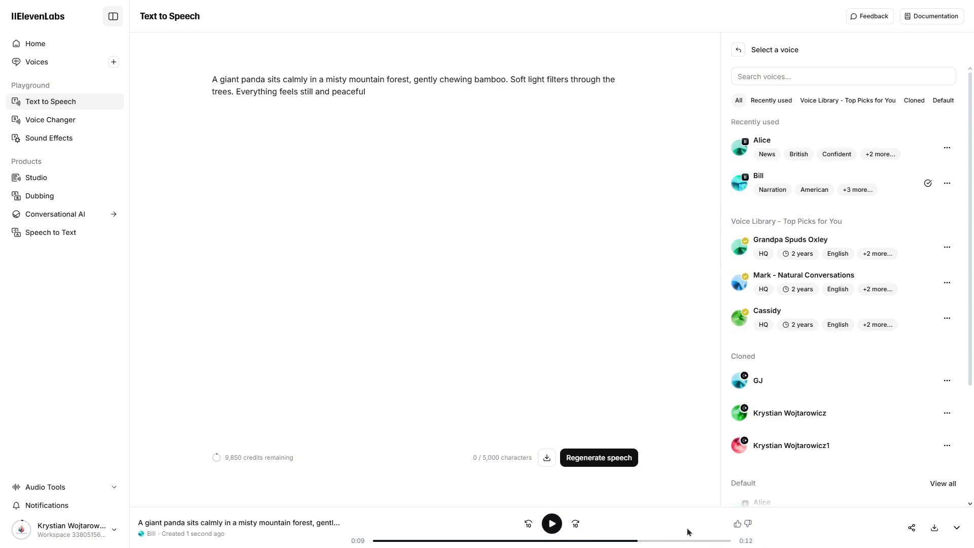
- Raise the speech speed close to the fastest end for the Bill voice and regenerate the speech
left_click(780, 182)
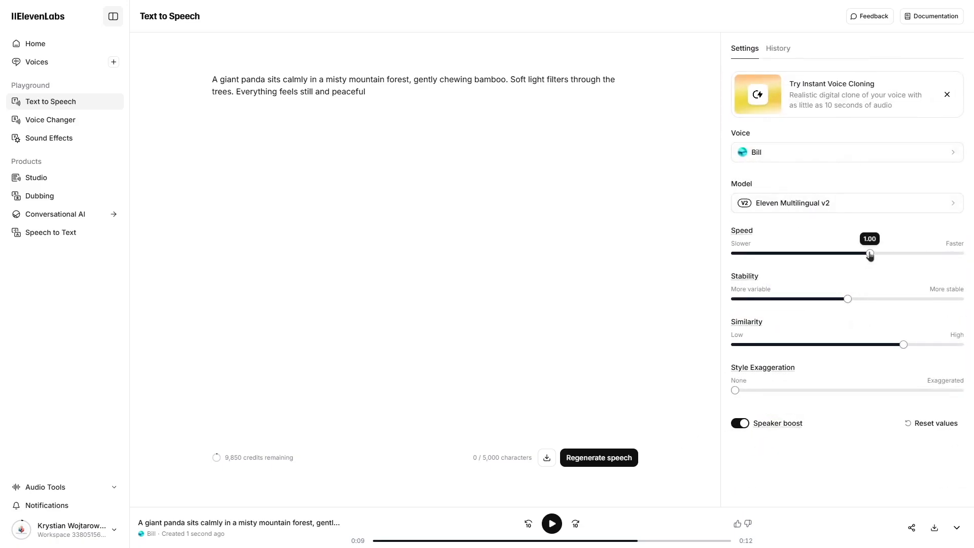
left_click_drag(873, 255, 945, 251)
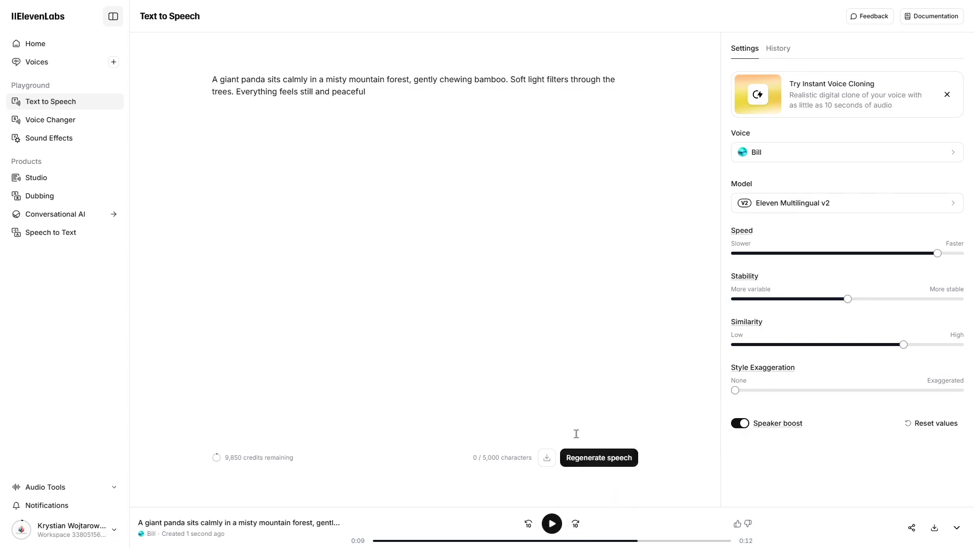
left_click(615, 465)
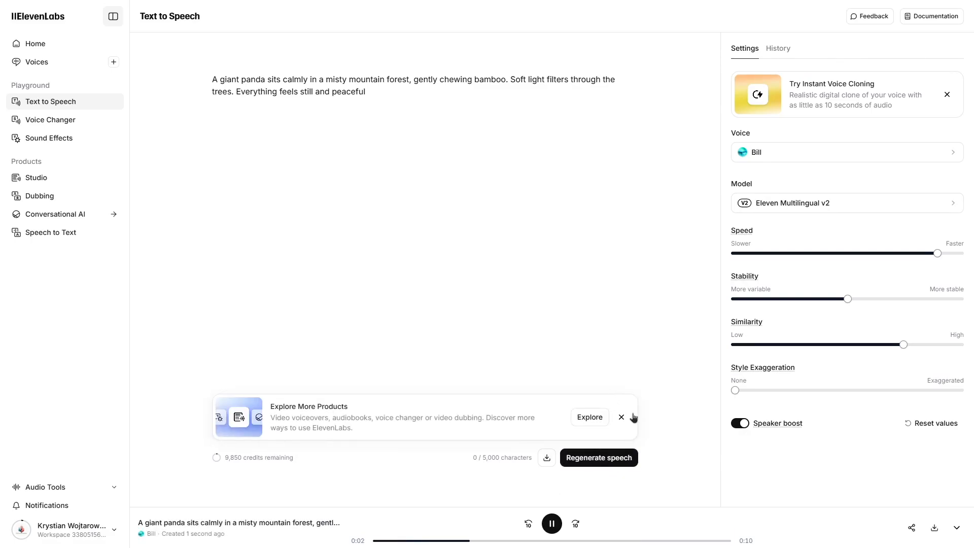
- View the Studio page, and return to Text to Speech to listen to the regenerated panda narration
left_click(622, 418)
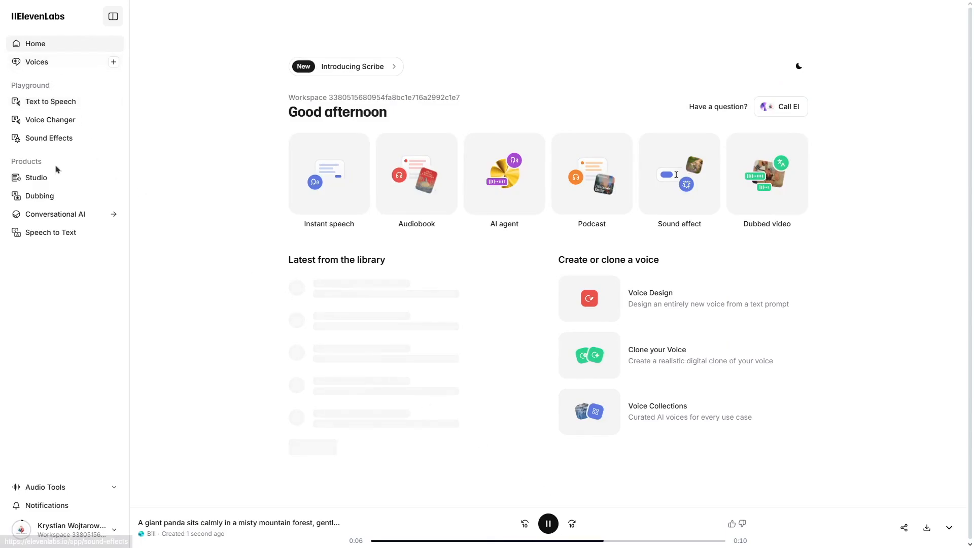
left_click(60, 184)
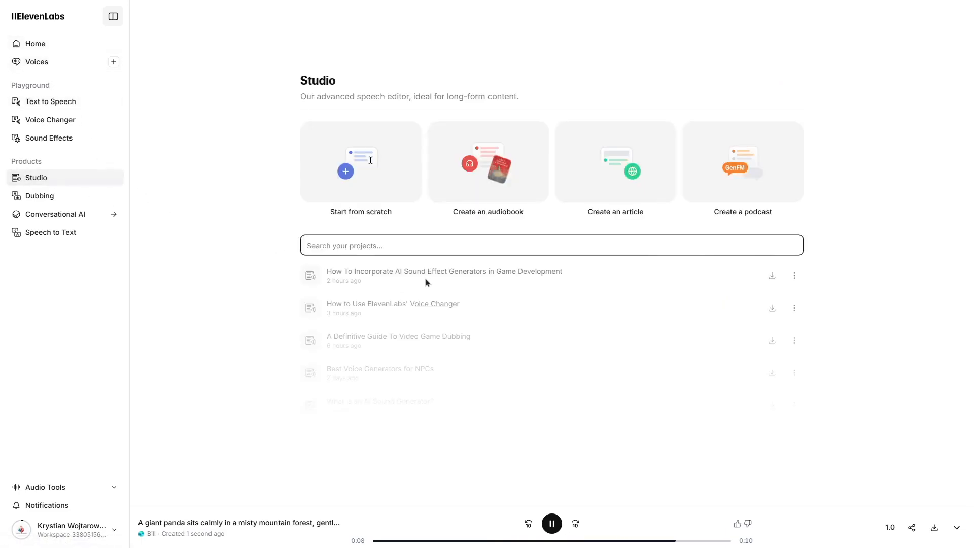
left_click(53, 102)
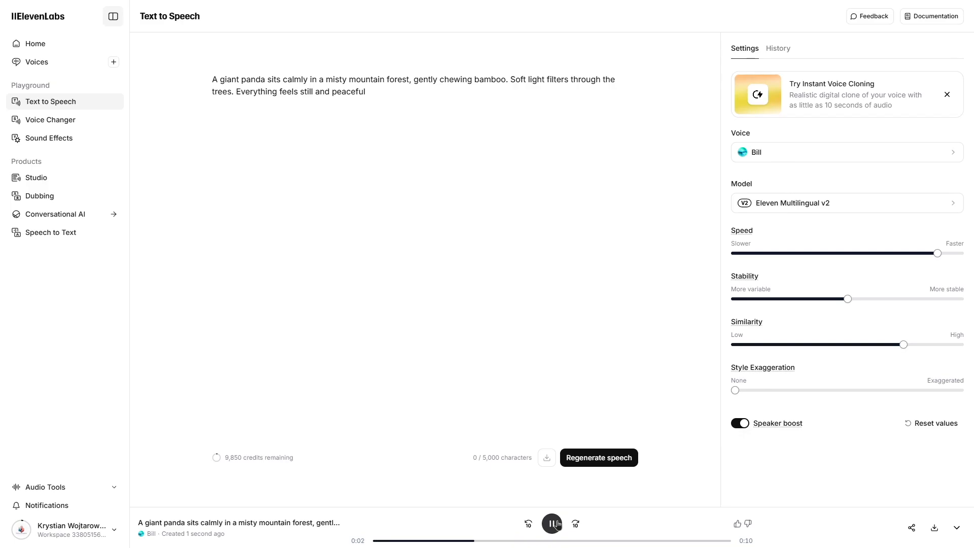
left_click(556, 524)
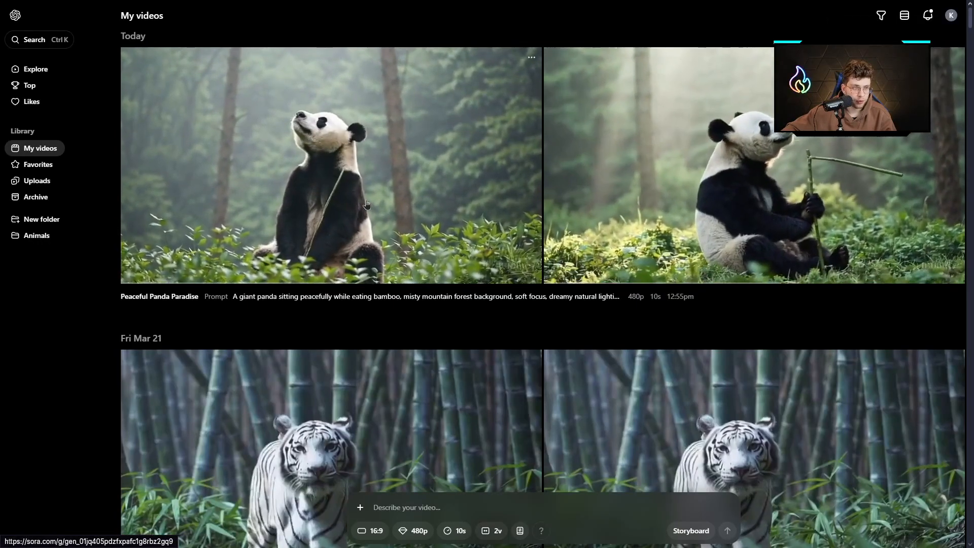
- Switch to Sora and compare the two Peaceful Panda Paradise videos in full view
left_click(365, 204)
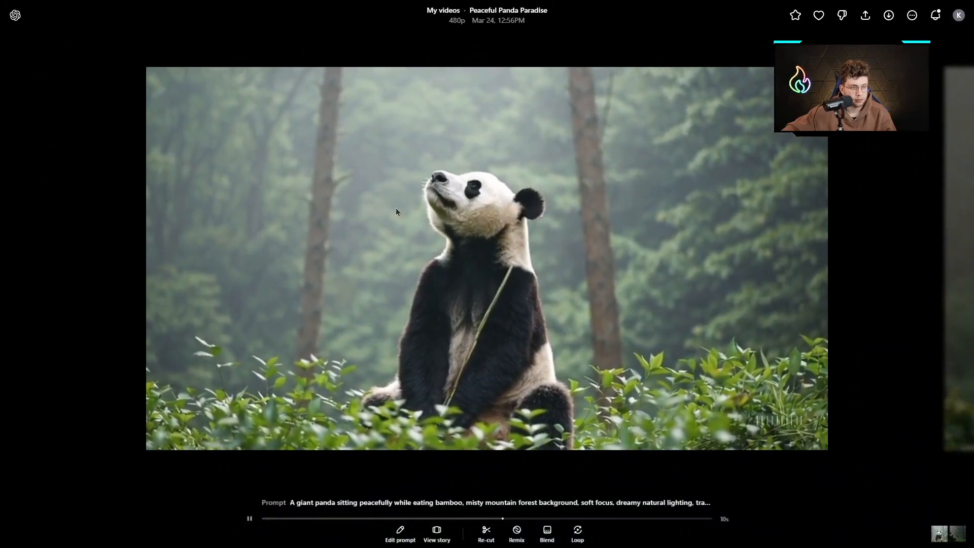
left_click(905, 256)
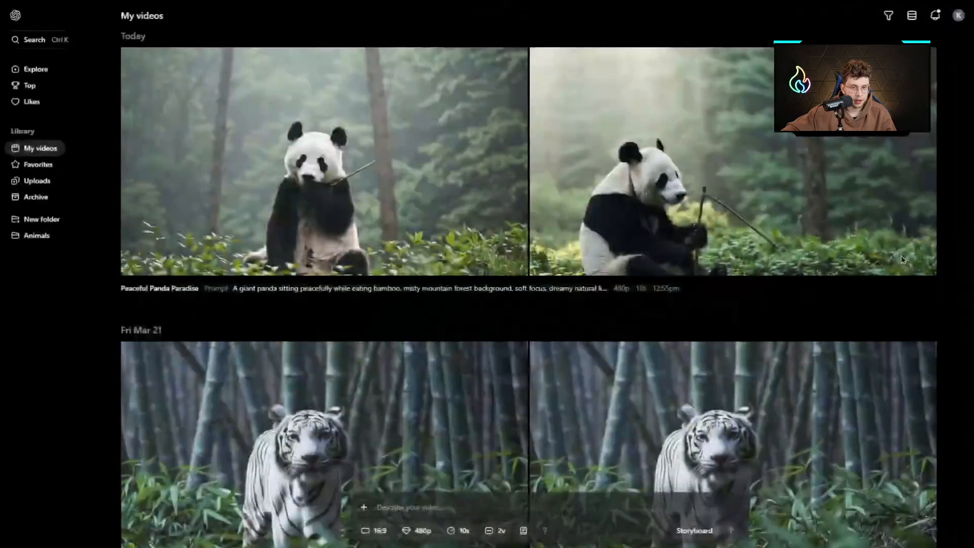
left_click(736, 203)
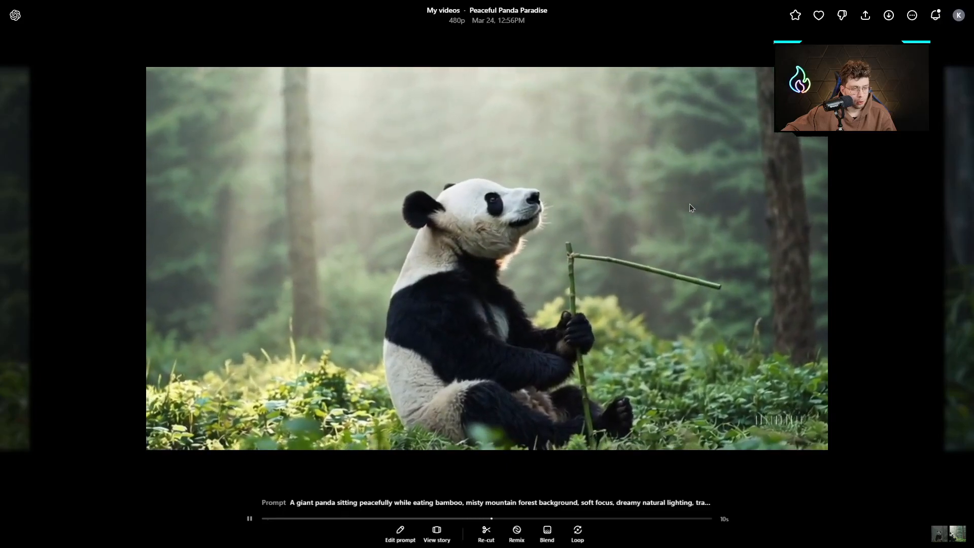
- Return to the first Peaceful Panda Paradise video, with the panda facing the camera, and download it
left_click(84, 248)
left_click(405, 218)
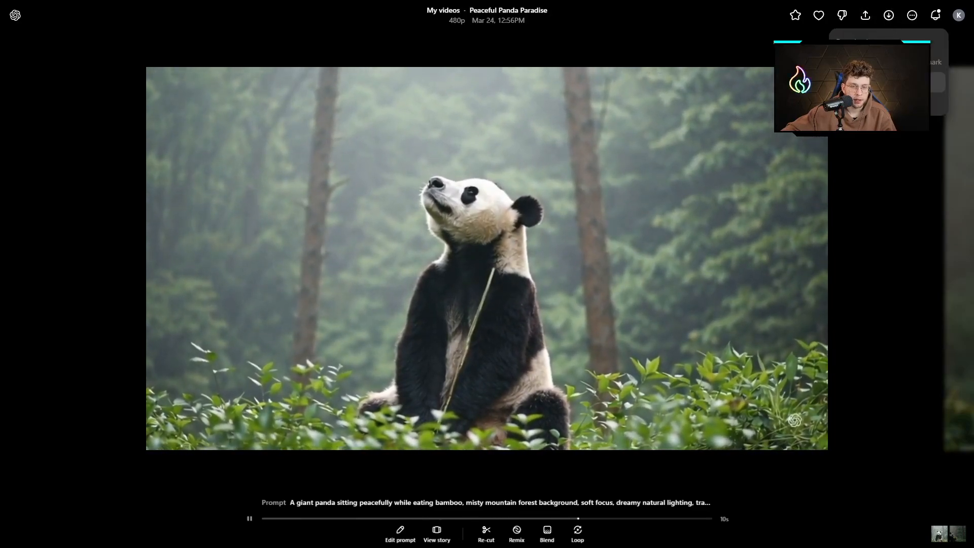
left_click(885, 62)
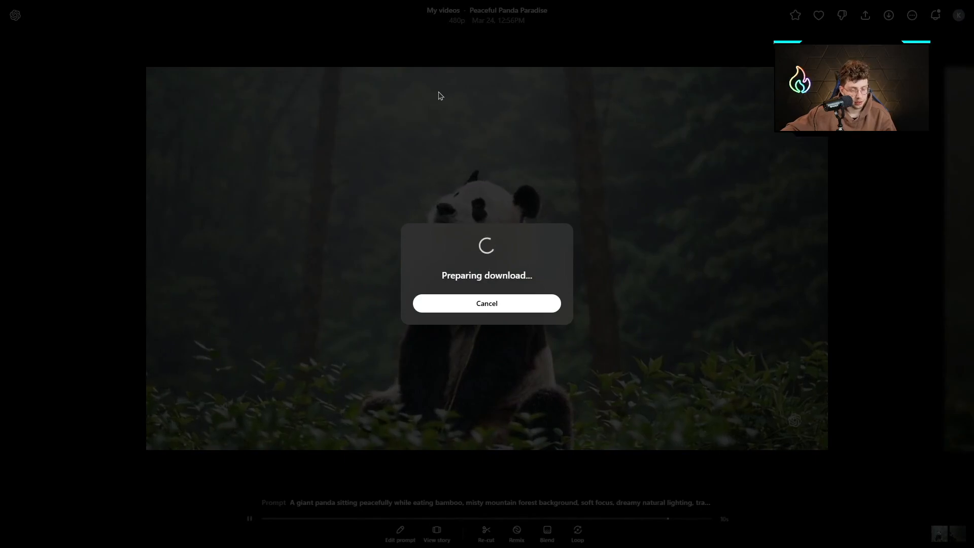
left_click(525, 304)
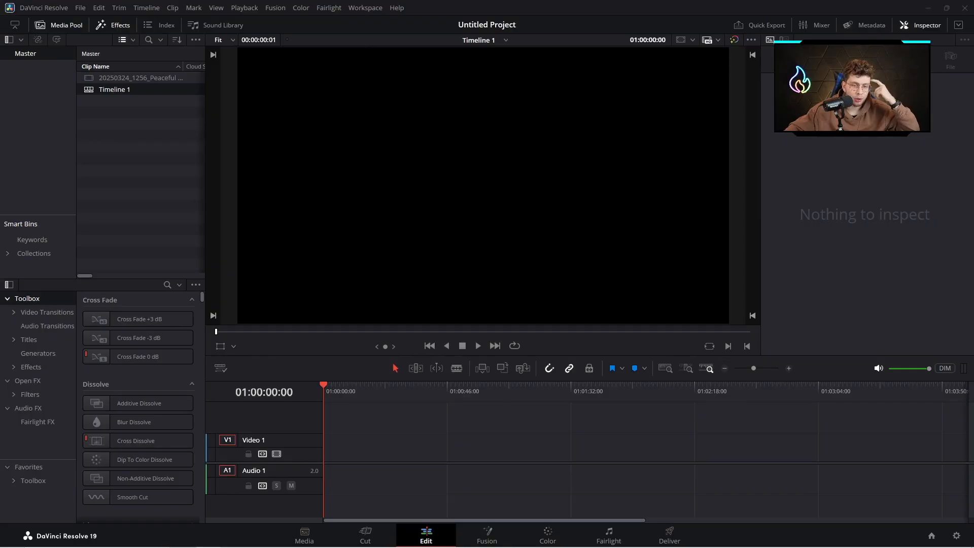
- In DaVinci Resolve, place the downloaded panda video on Video 1 and the ElevenLabs narration on Audio 1, both at the timeline start
left_click_drag(789, 388, 328, 460)
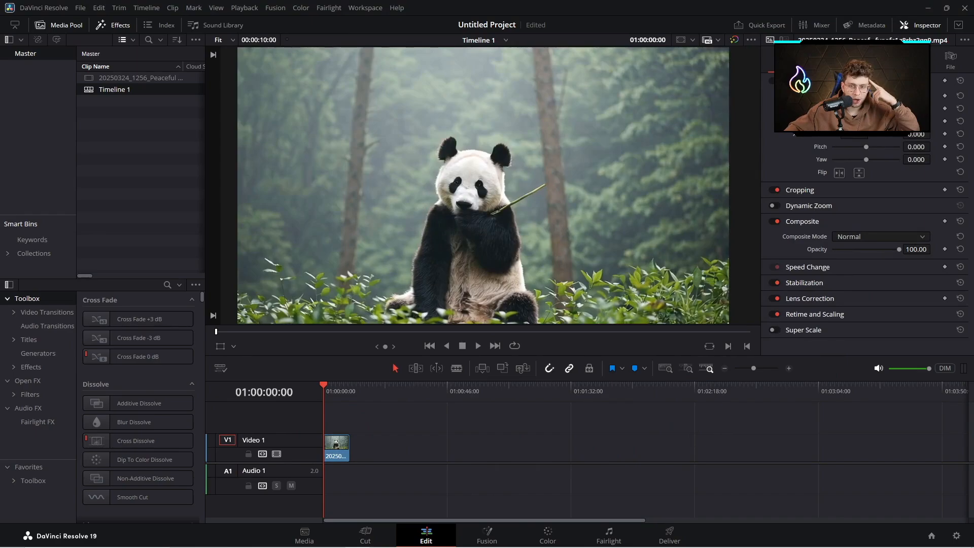
left_click_drag(516, 417, 323, 470)
left_click_drag(934, 289, 315, 492)
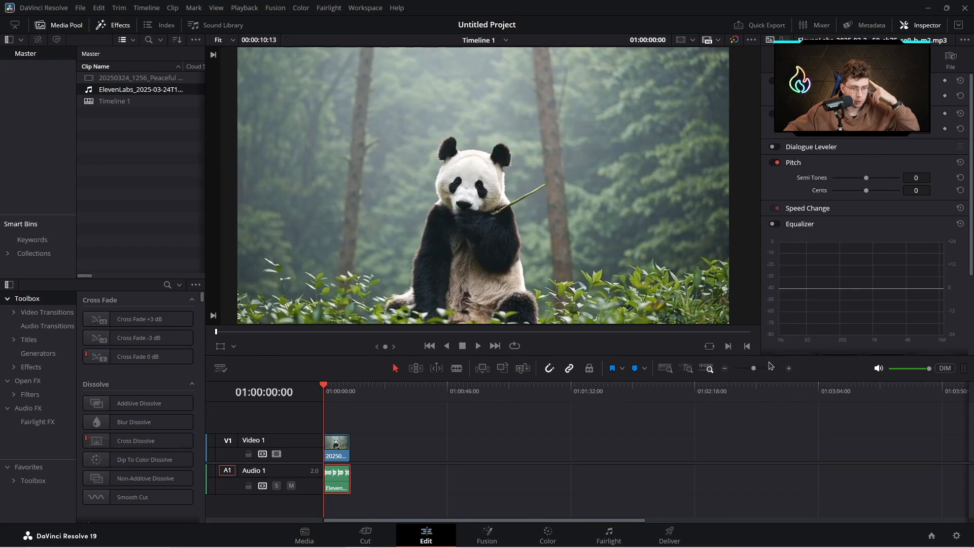
- Slow down the panda clip on Video 1 through Change Clip Speed and extend its end to match the end of the narration
key("shift+z")
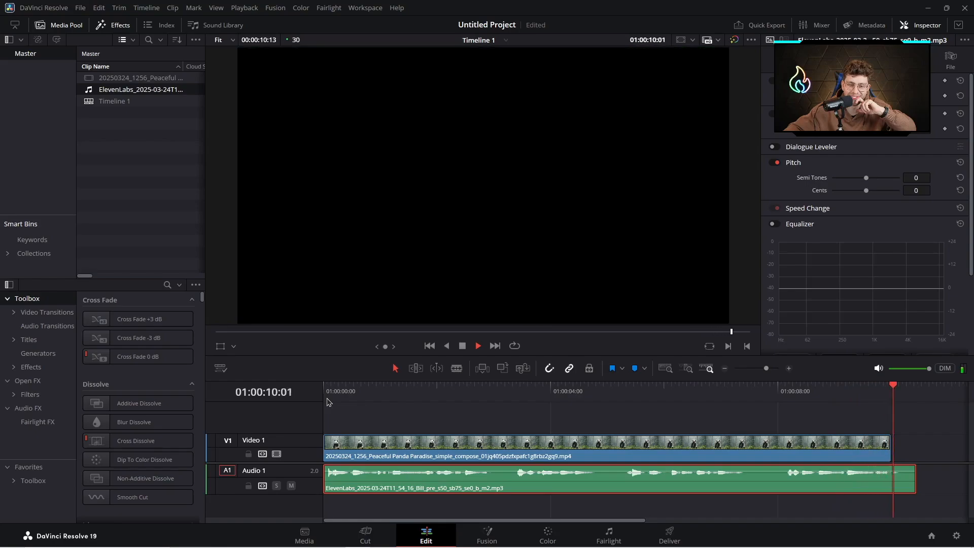
right_click(903, 484)
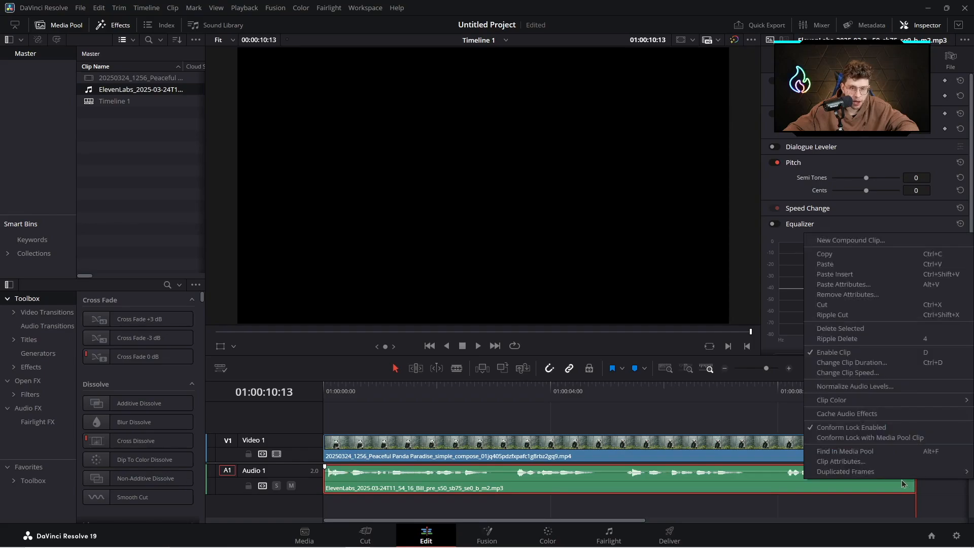
right_click(763, 445)
left_click(827, 258)
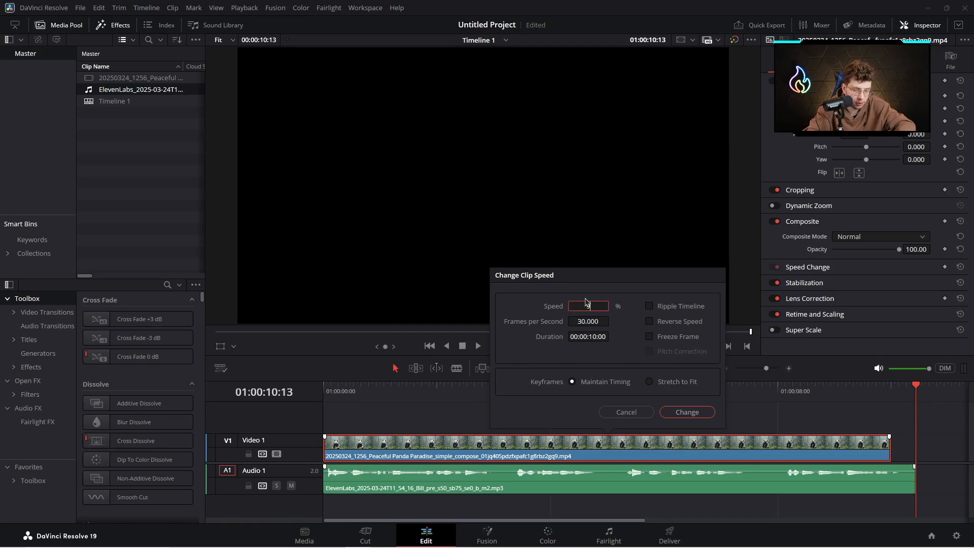
key("Return")
left_click_drag(894, 446, 913, 449)
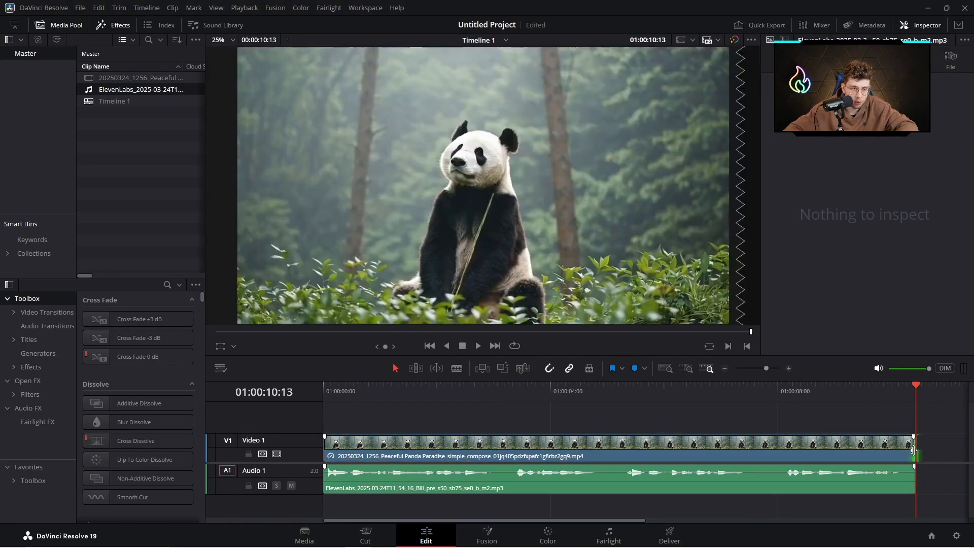
- Play back the timeline from its start, and switch to Media Player to play the finished Panda video
left_click(833, 401)
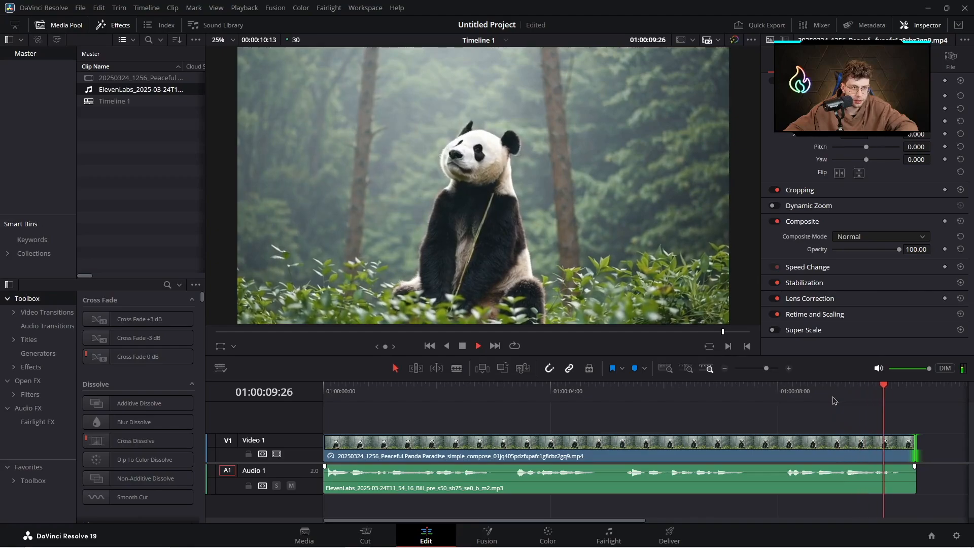
left_click(325, 389)
key("space")
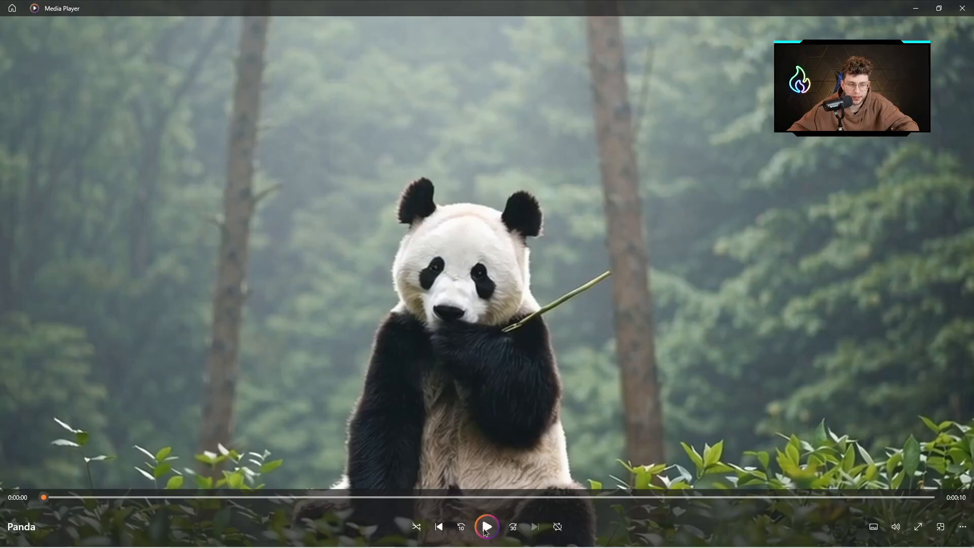
left_click(486, 528)
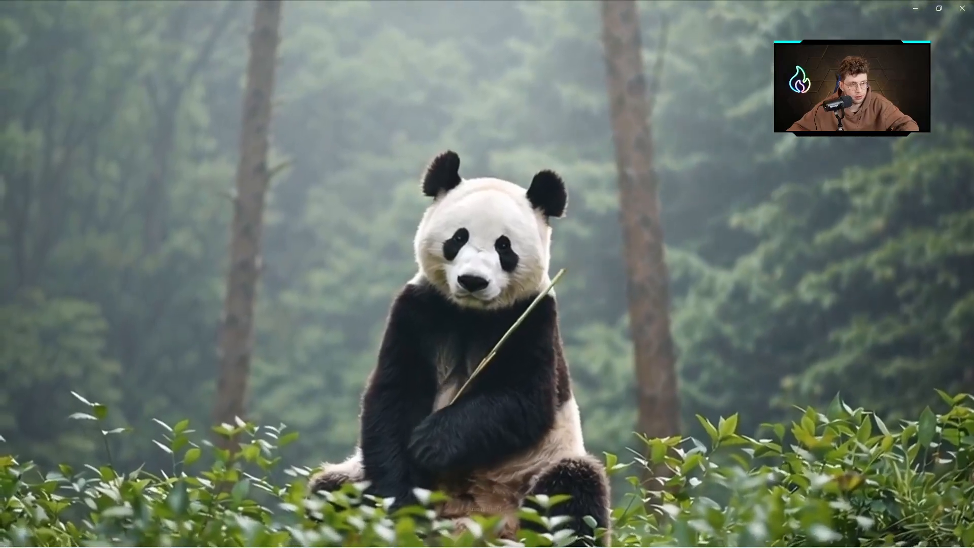